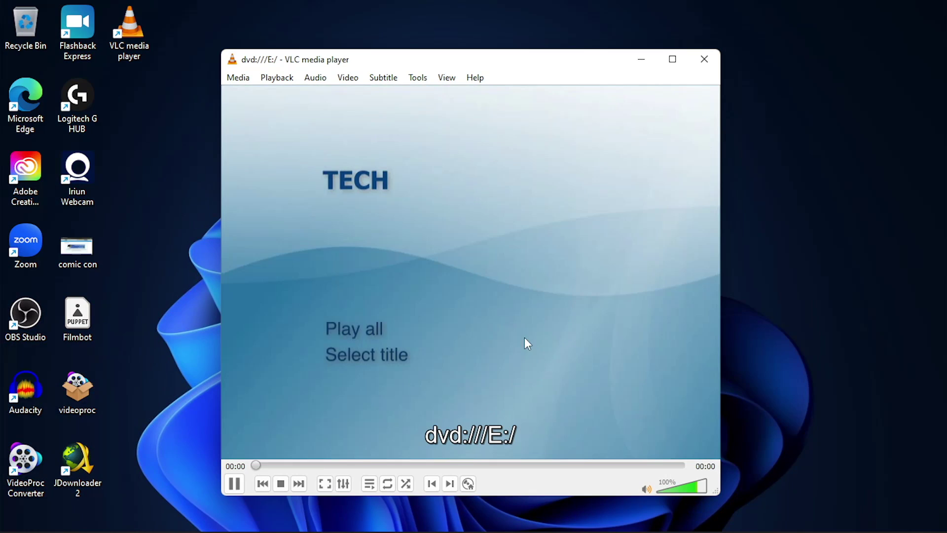
- Play the DVD's Tech Tricks title from its title-selection page in VLC and show the Playback menu
click(400, 363)
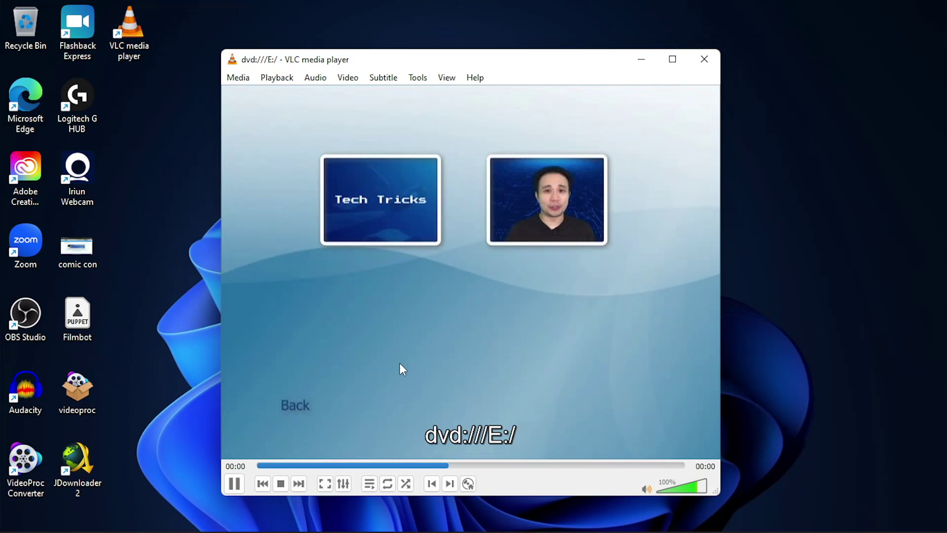
click(381, 238)
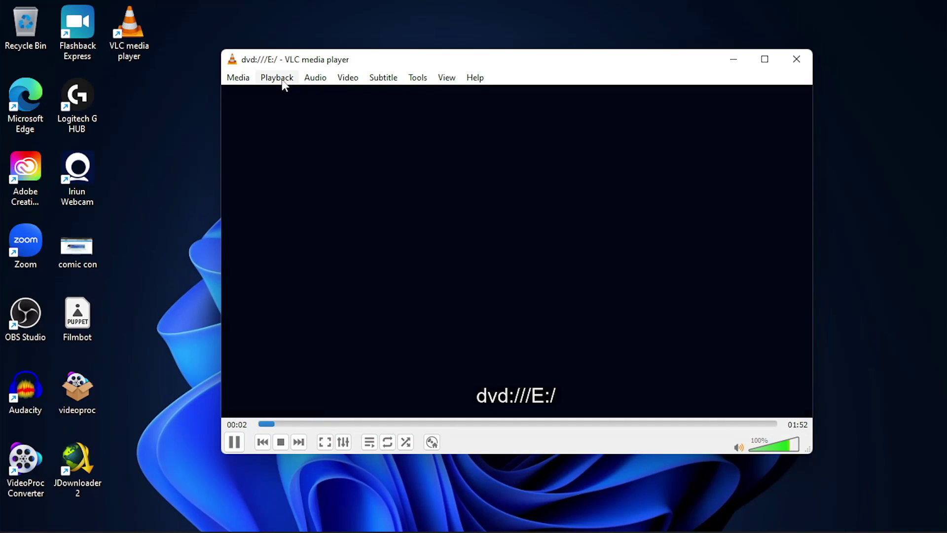
click(279, 79)
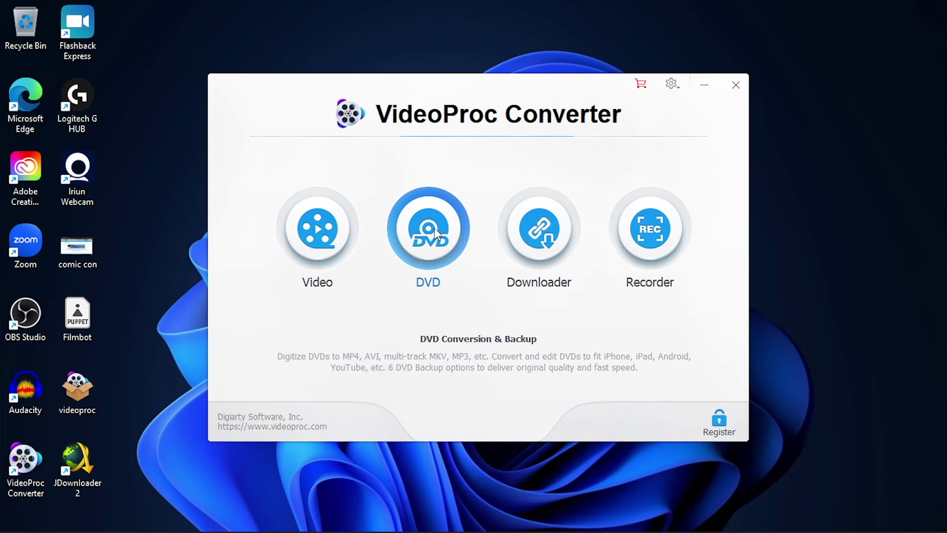
- Load the DVD from drive E: with Auto Detect into the DVD conversion workspace
click(434, 230)
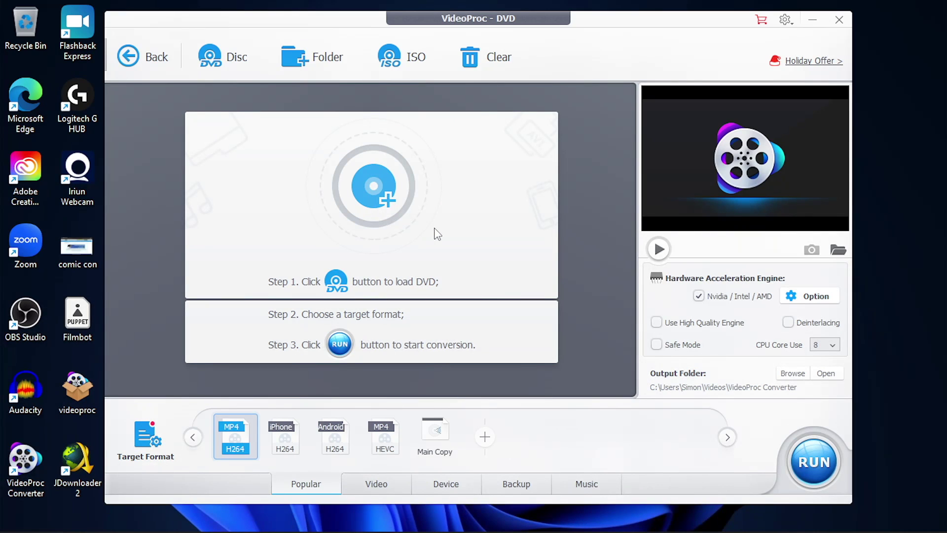
click(210, 64)
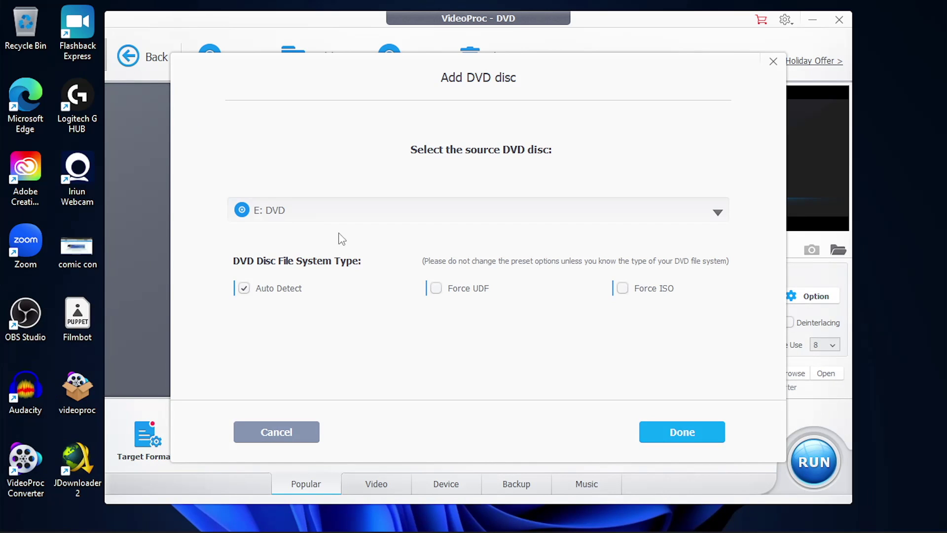
click(671, 432)
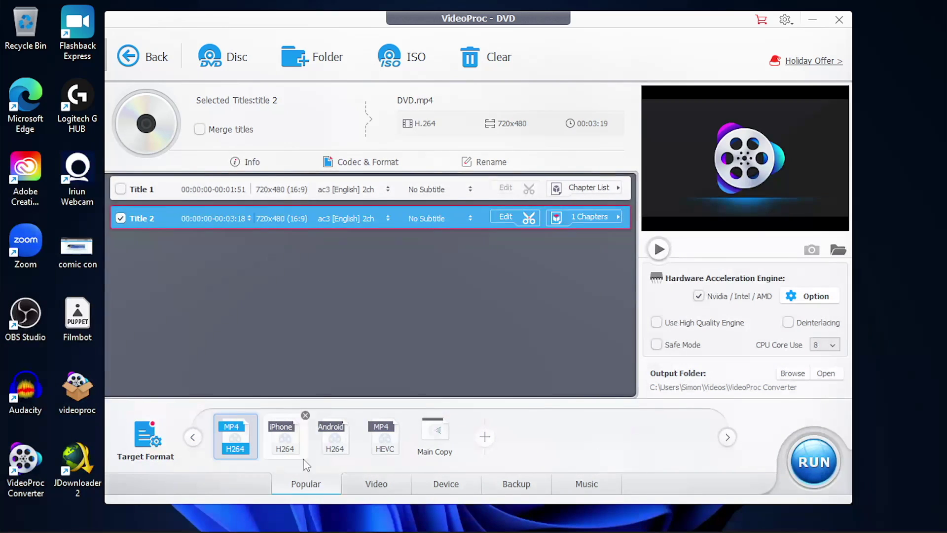
click(485, 437)
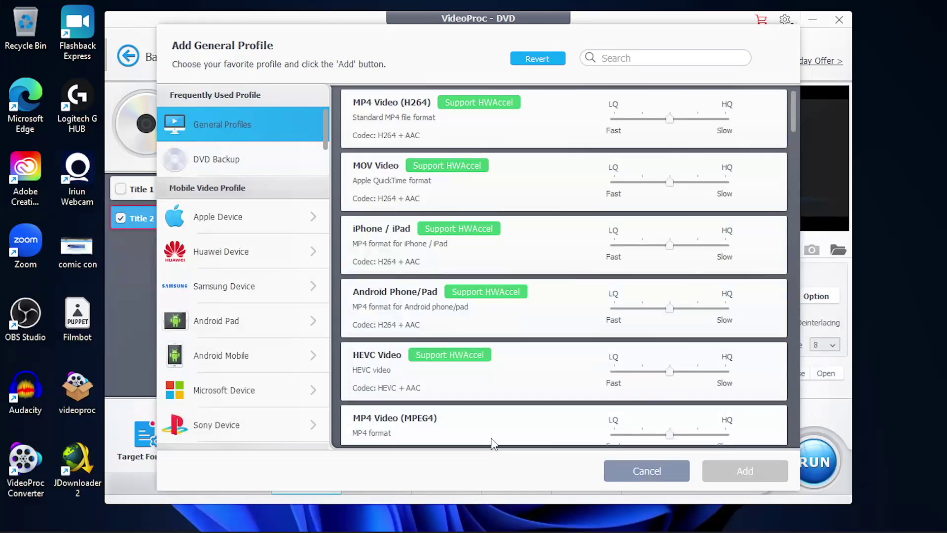
click(634, 473)
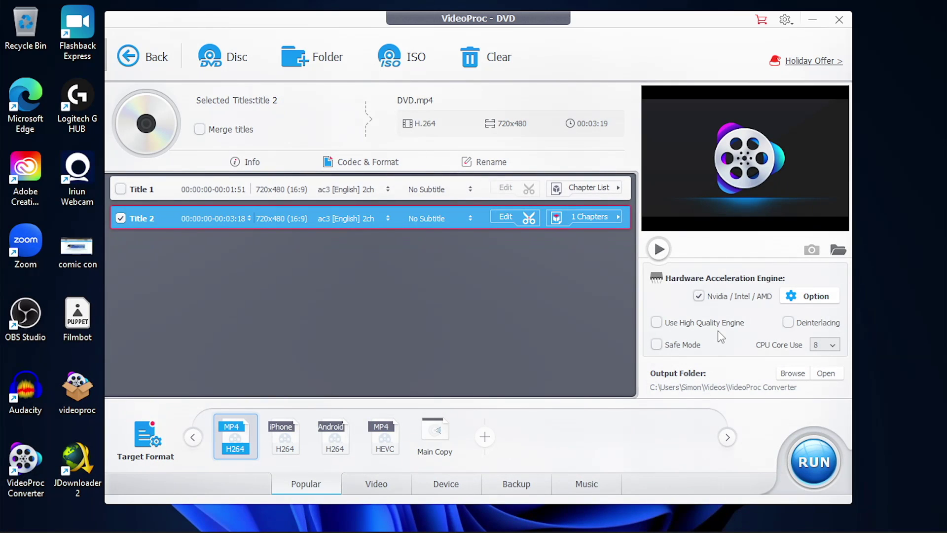
- Run the MP4 conversion of Title 2, continuing past the trial notice
click(810, 460)
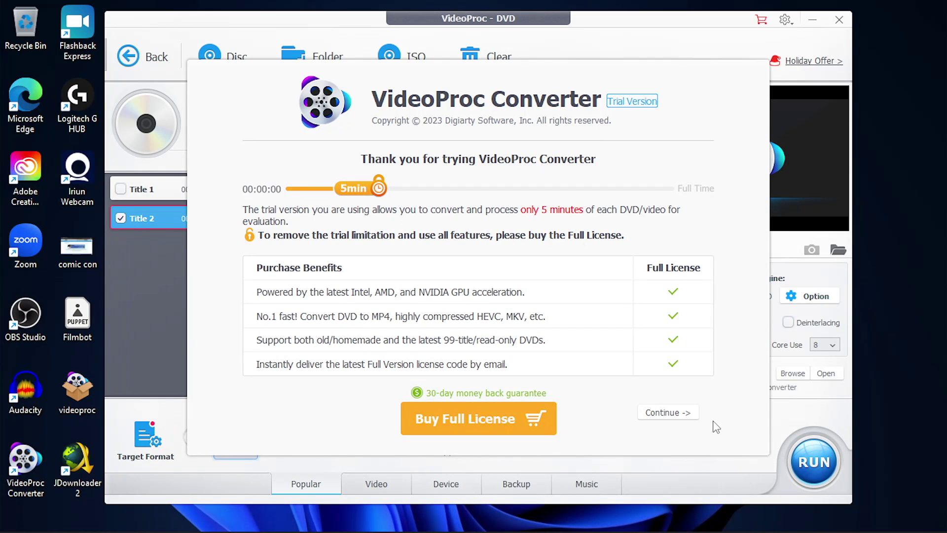
click(664, 416)
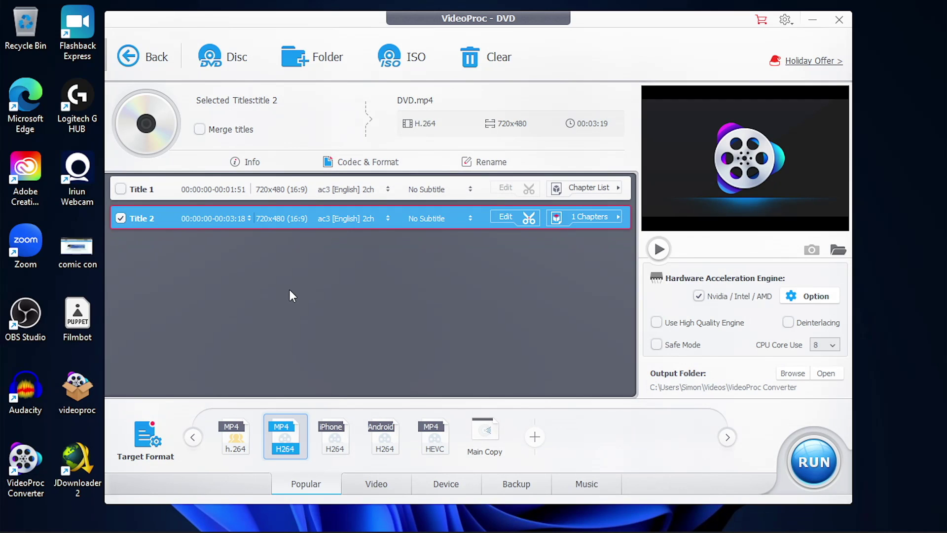
- Tick Title 1, merge both titles into one video, and select the DVD title name for replacement
click(120, 190)
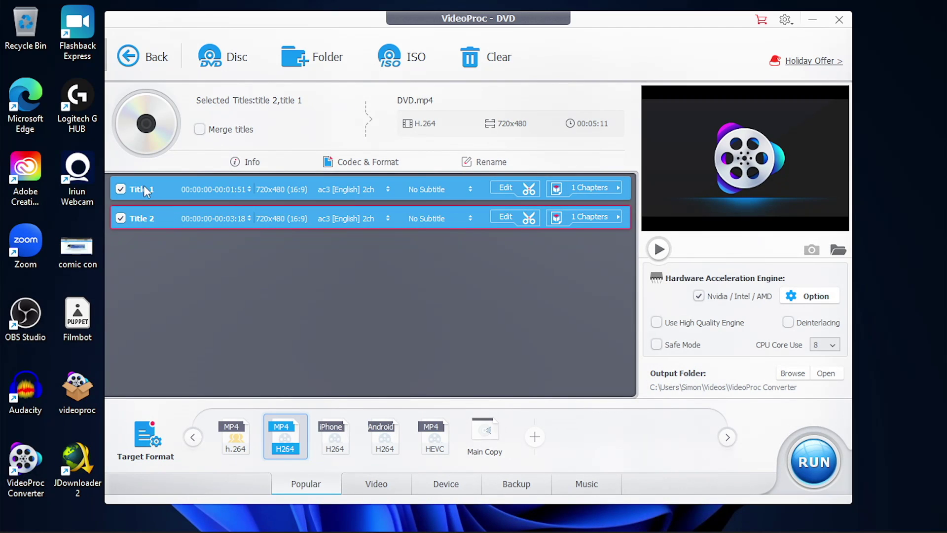
click(200, 130)
click(488, 162)
drag(486, 179, 461, 179)
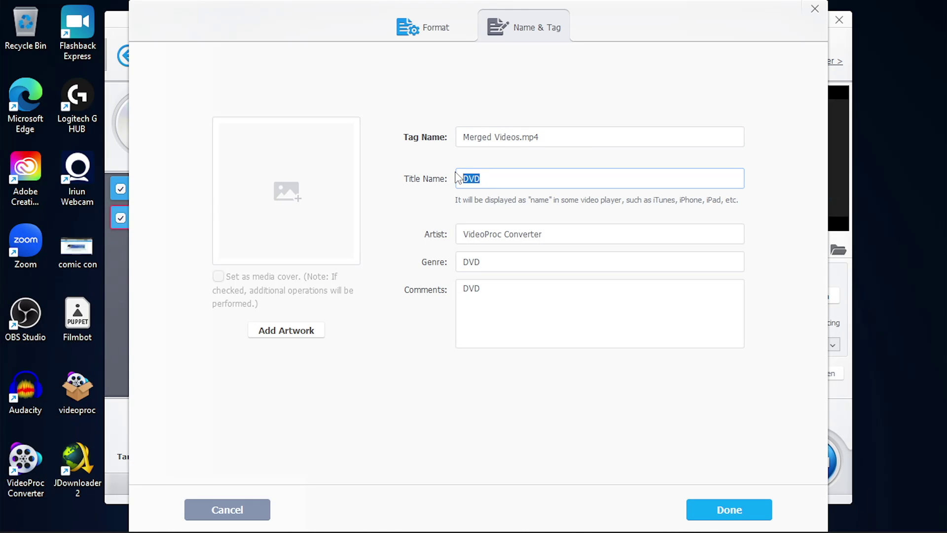
- Name the merged title MergedV and start converting it
text(MergedV)
click(730, 510)
click(829, 456)
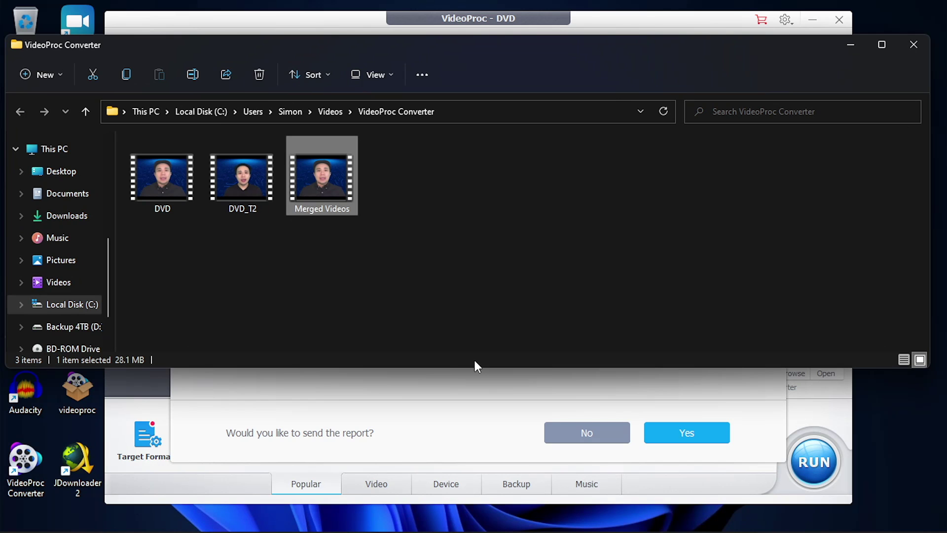
- Play Merged Videos and seek forward to where the second title begins
key(Return)
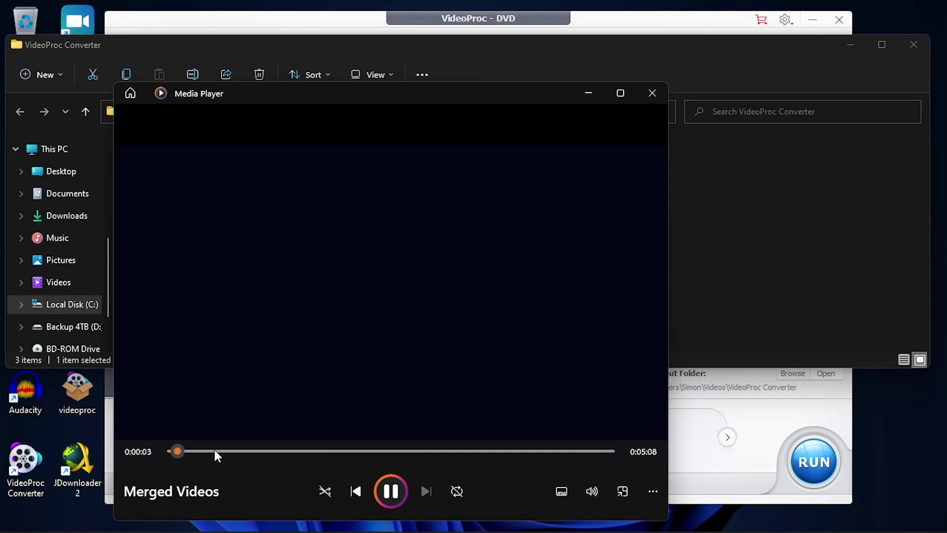
drag(214, 450, 329, 451)
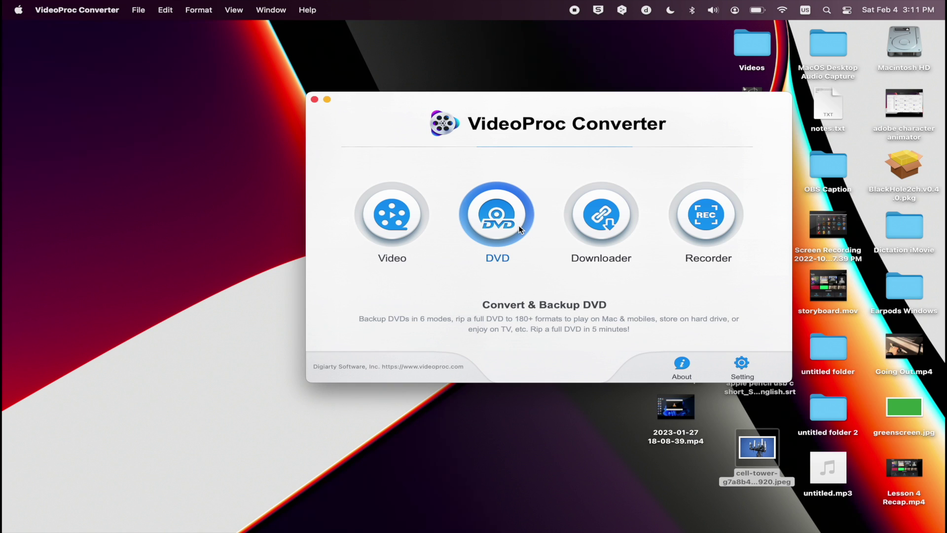
click(519, 225)
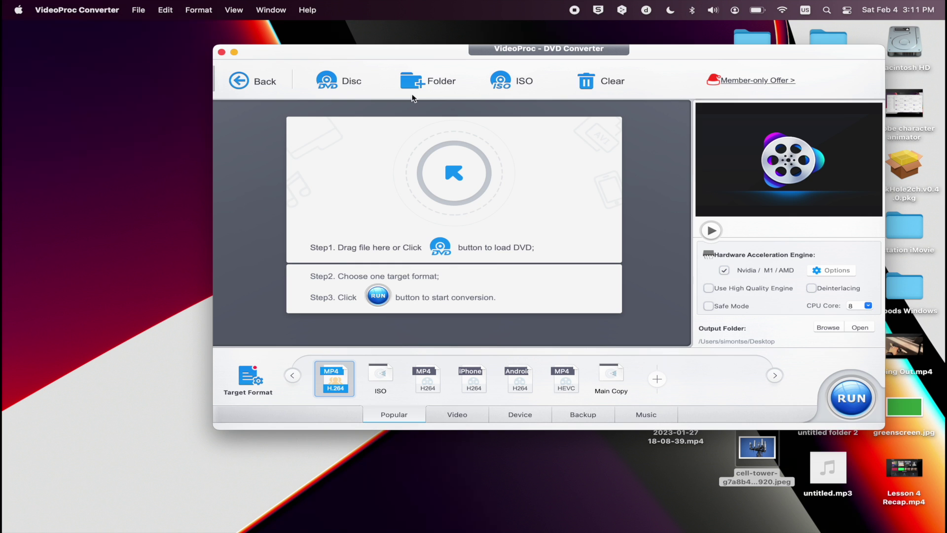
- Add the DVD disc with Auto Detect so its two titles load on the Mac
click(346, 86)
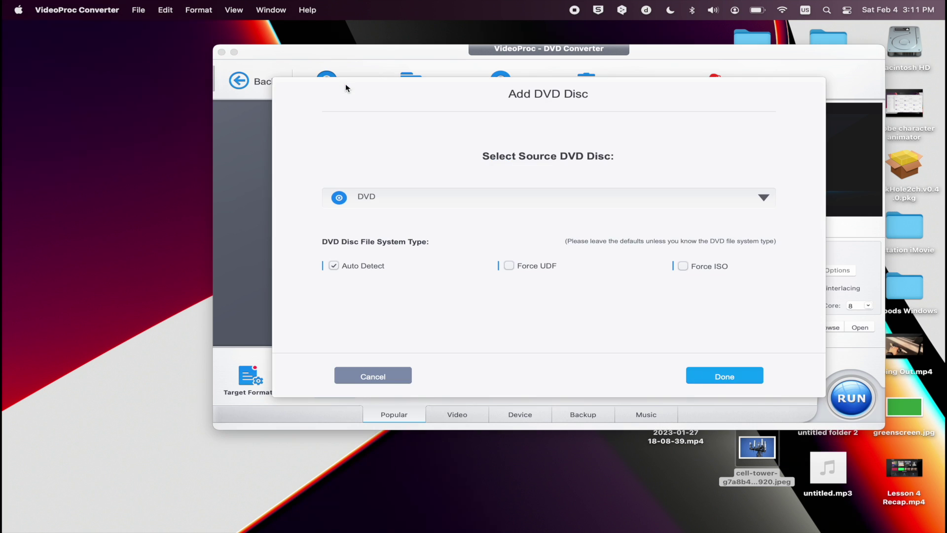
click(703, 375)
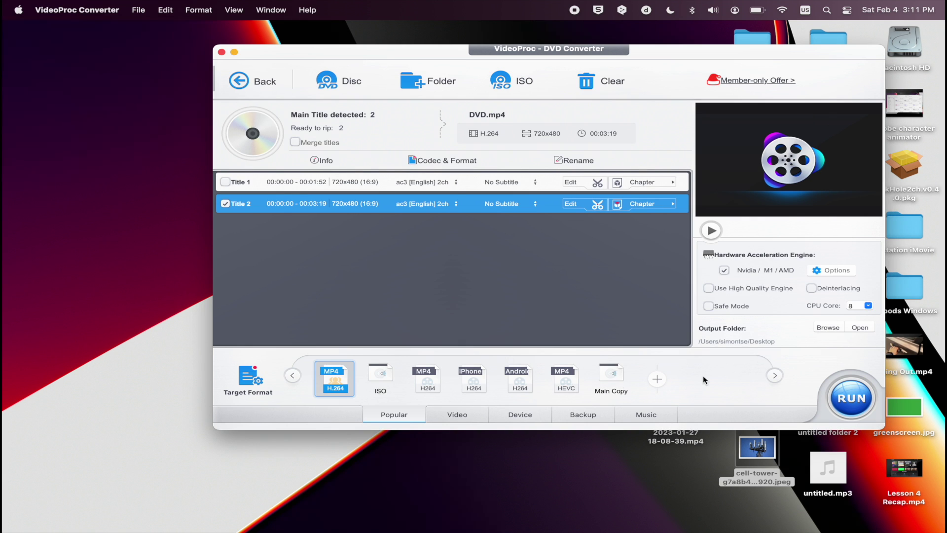
click(239, 378)
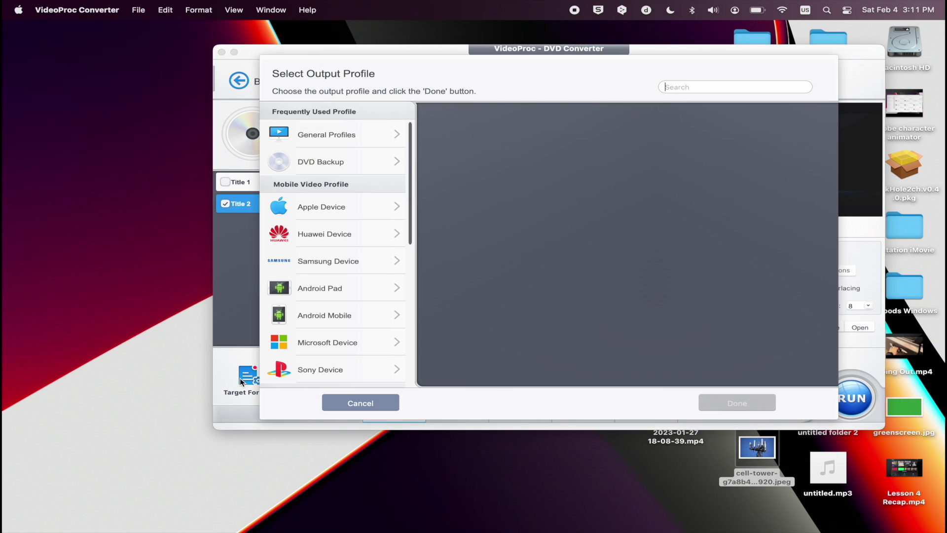
click(364, 134)
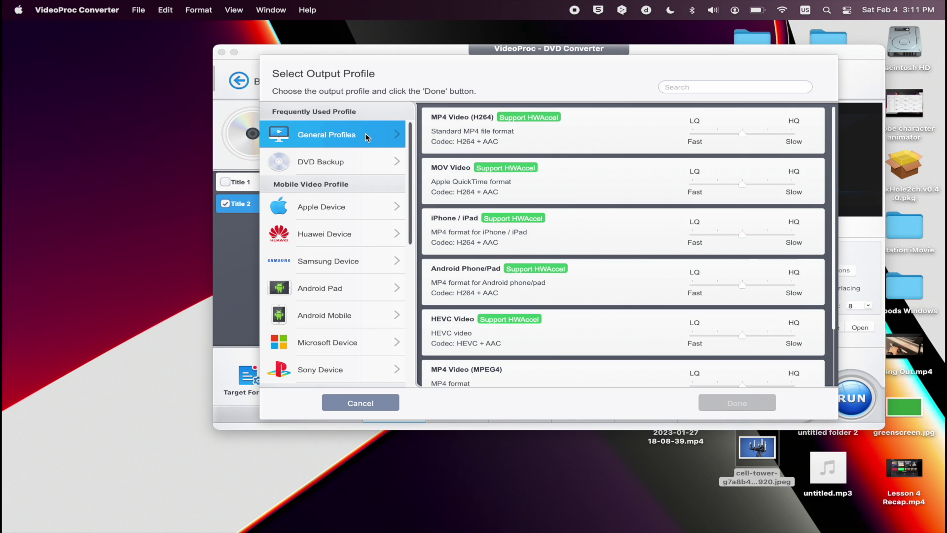
click(365, 163)
click(366, 206)
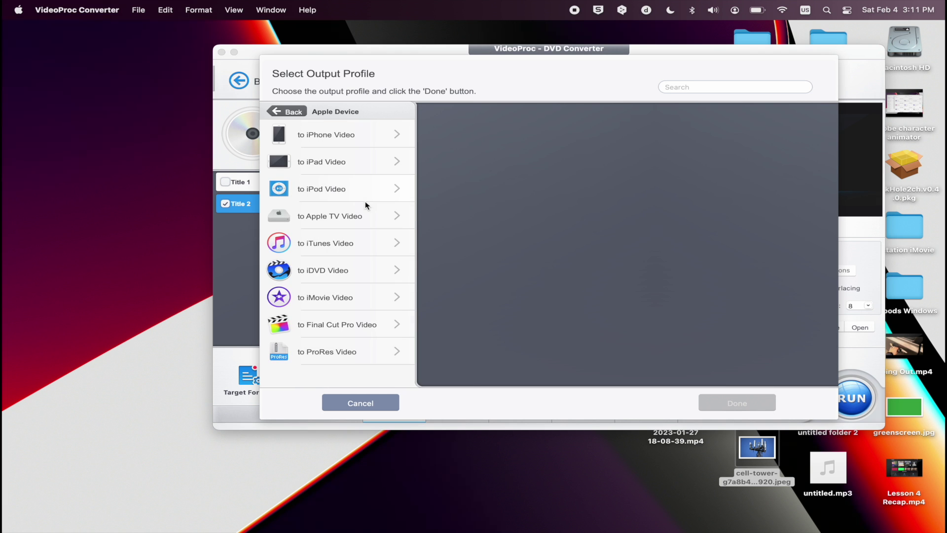
click(291, 109)
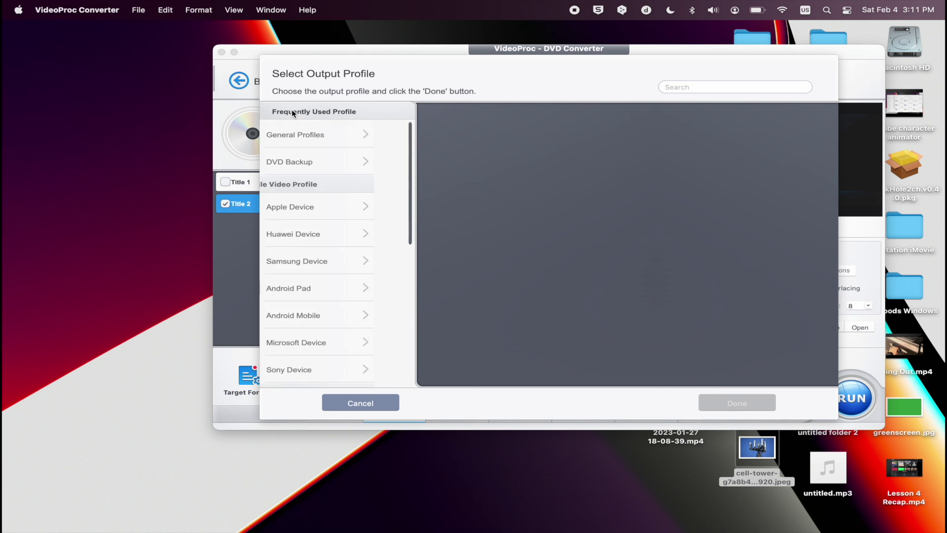
click(389, 403)
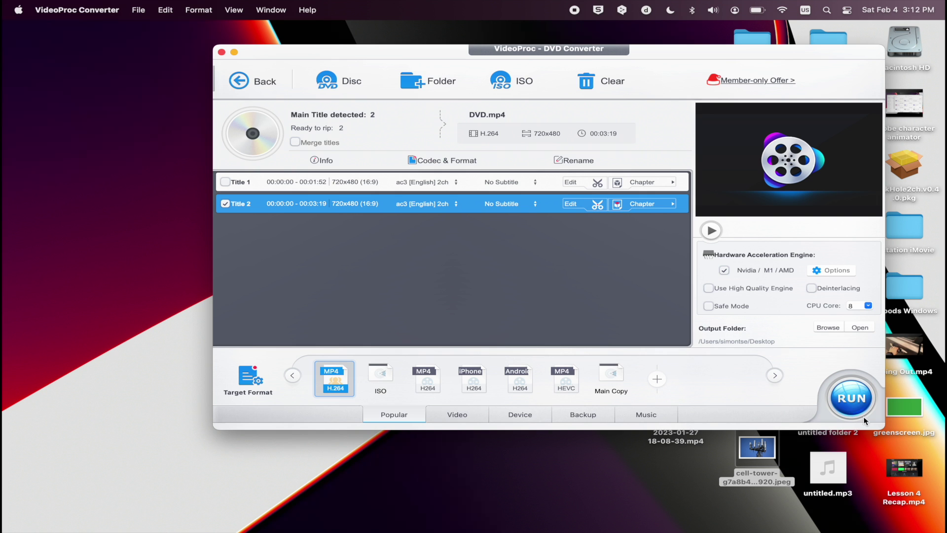
- Convert Title 2 to DVD_T2.mp4 on the Desktop and preview it in Finder
click(852, 404)
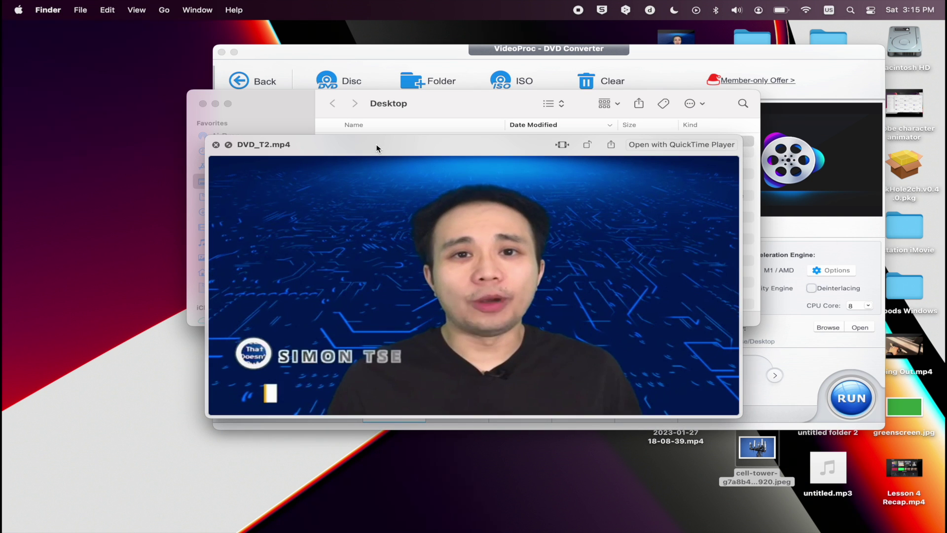
mouse_move(509, 398)
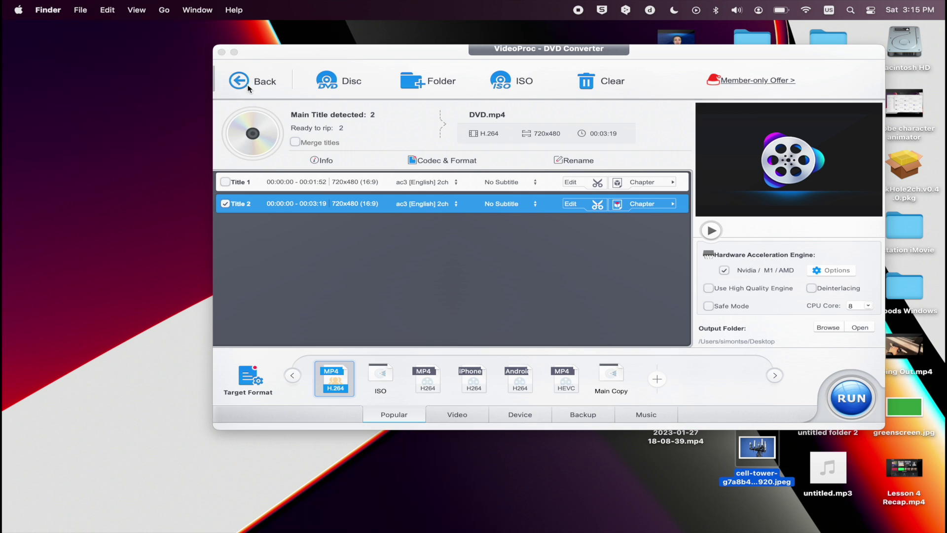
- Shift the converter window slightly left and tick Title 1 so it is ripped too
drag(348, 55, 321, 59)
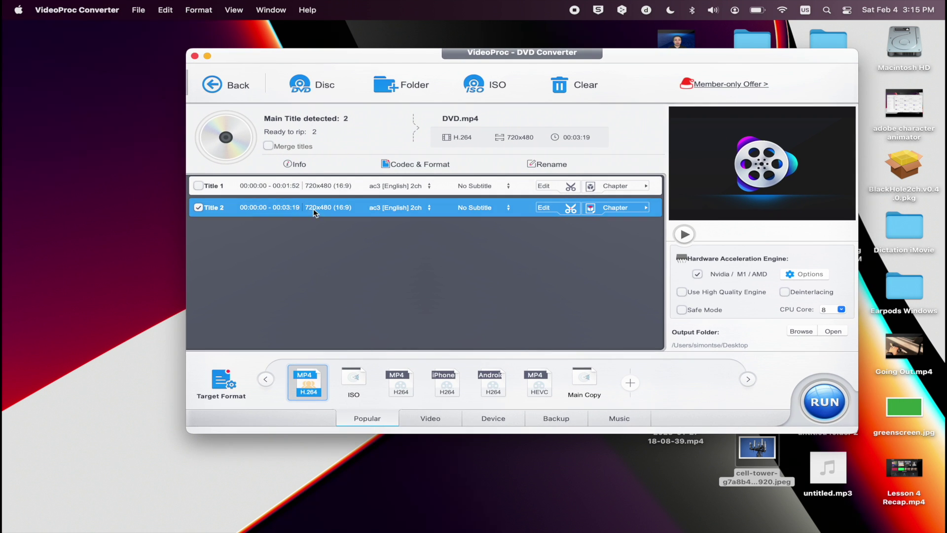
click(233, 186)
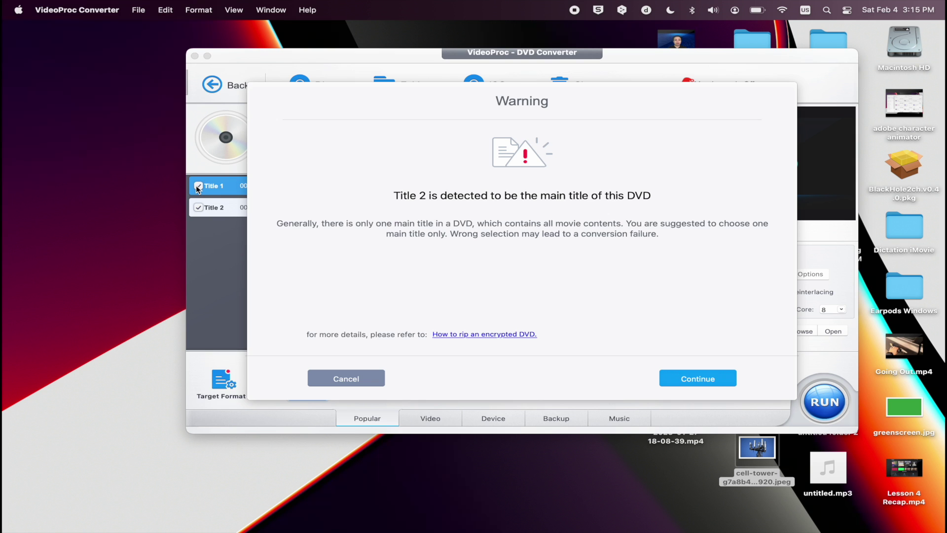
- Keep both titles, merge them, rename the output 'merged video', and start the conversion
click(661, 378)
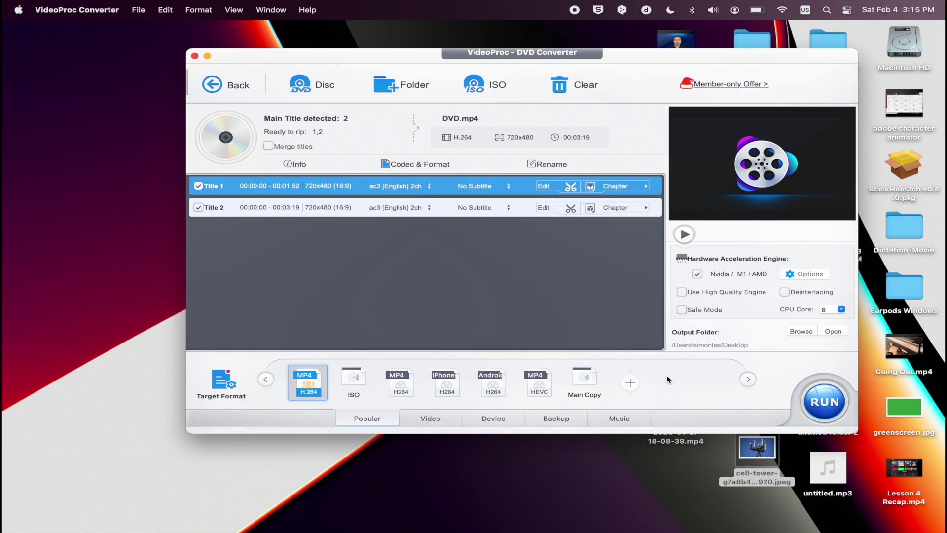
click(269, 146)
click(541, 164)
double_click(547, 148)
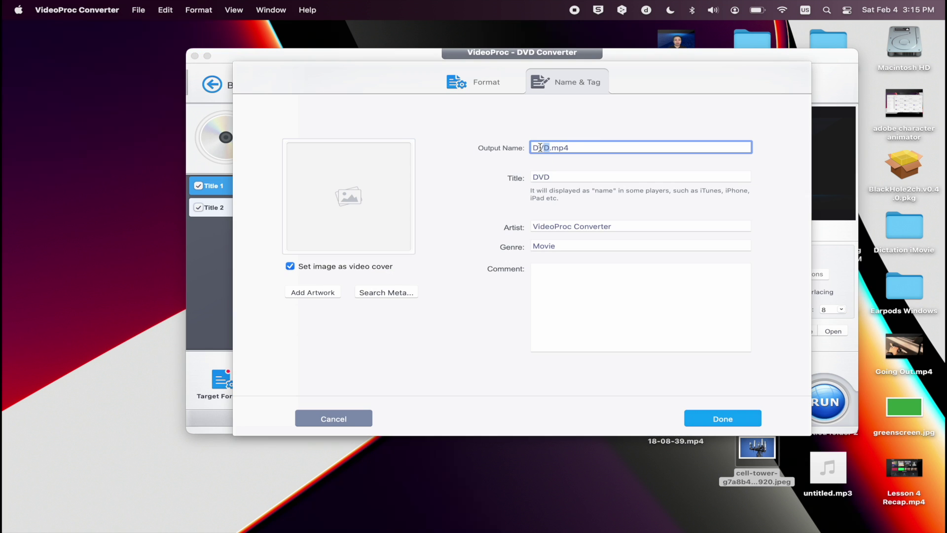
text(m)
text(erged video)
click(723, 419)
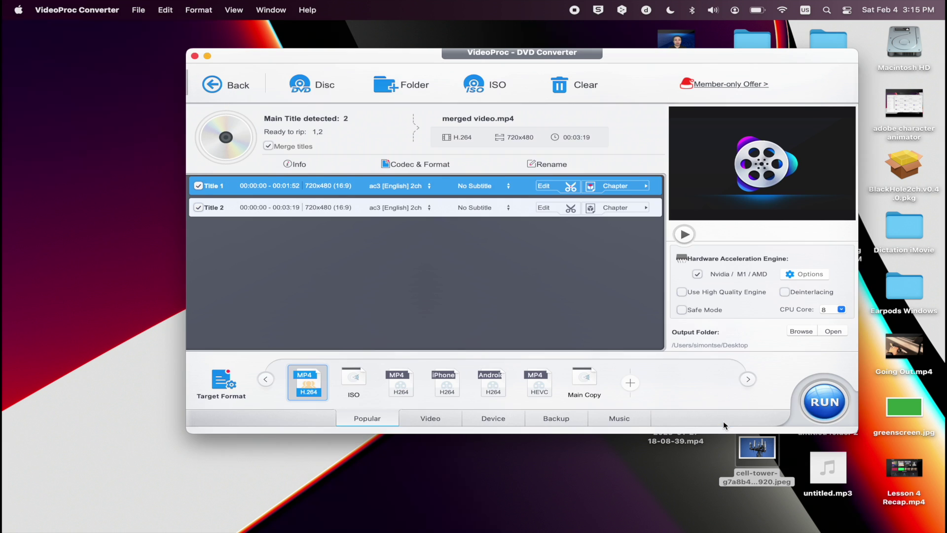
click(824, 395)
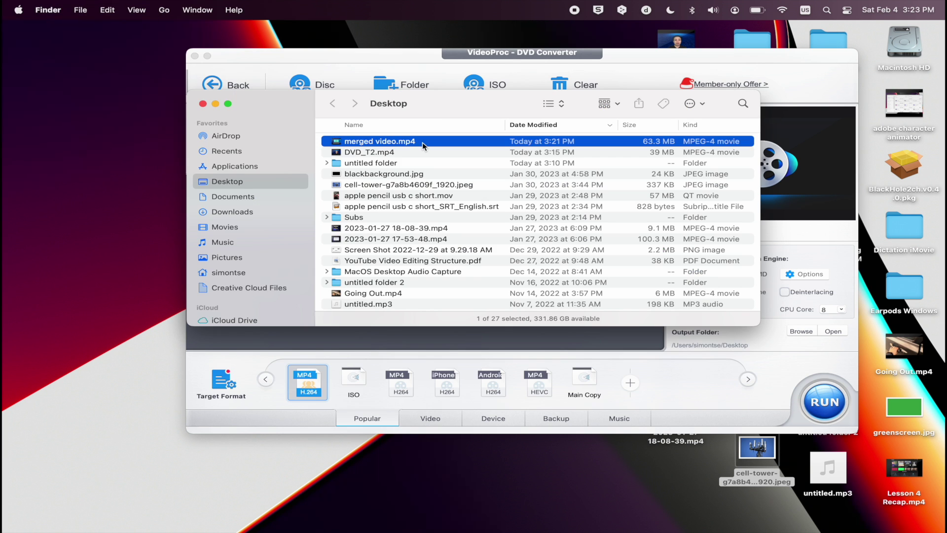
- Quick Look merged video.mp4 and jump along its timeline to check both titles
key(space)
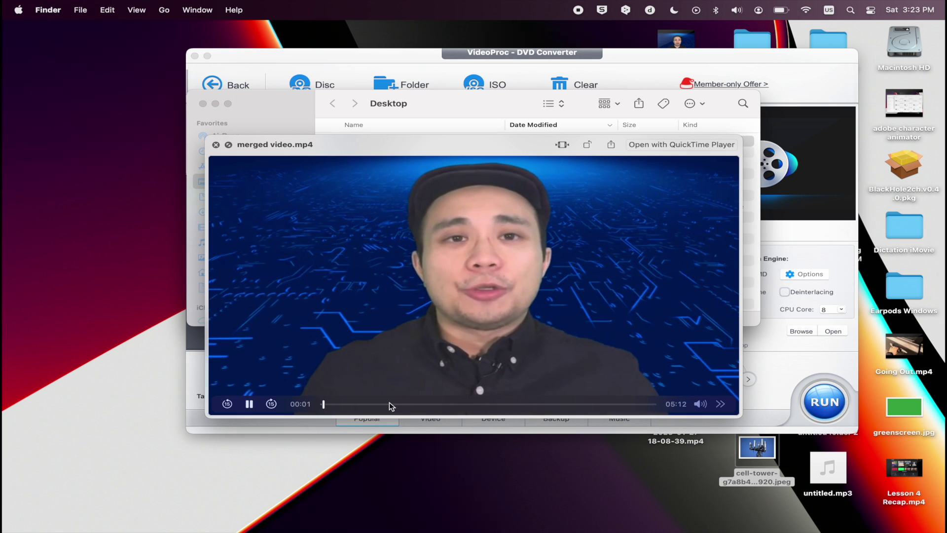
click(390, 403)
click(418, 404)
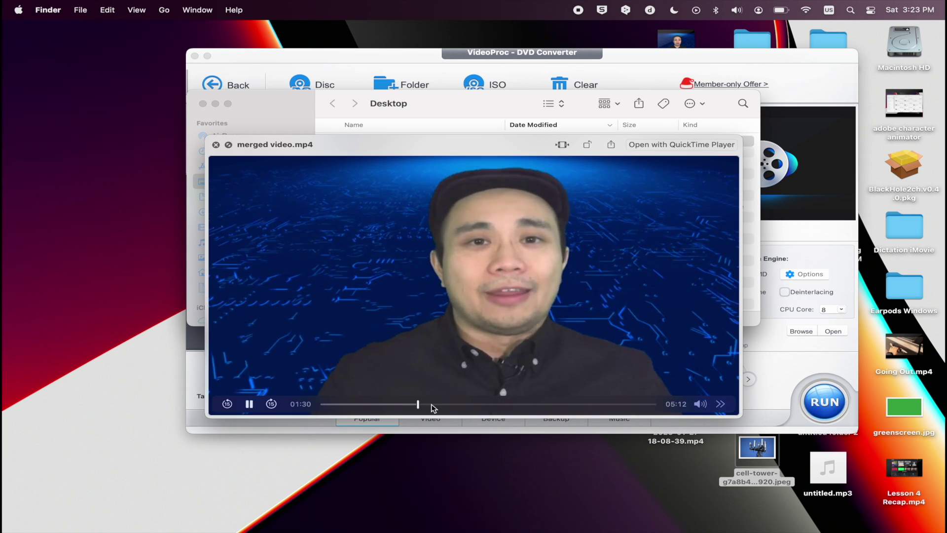